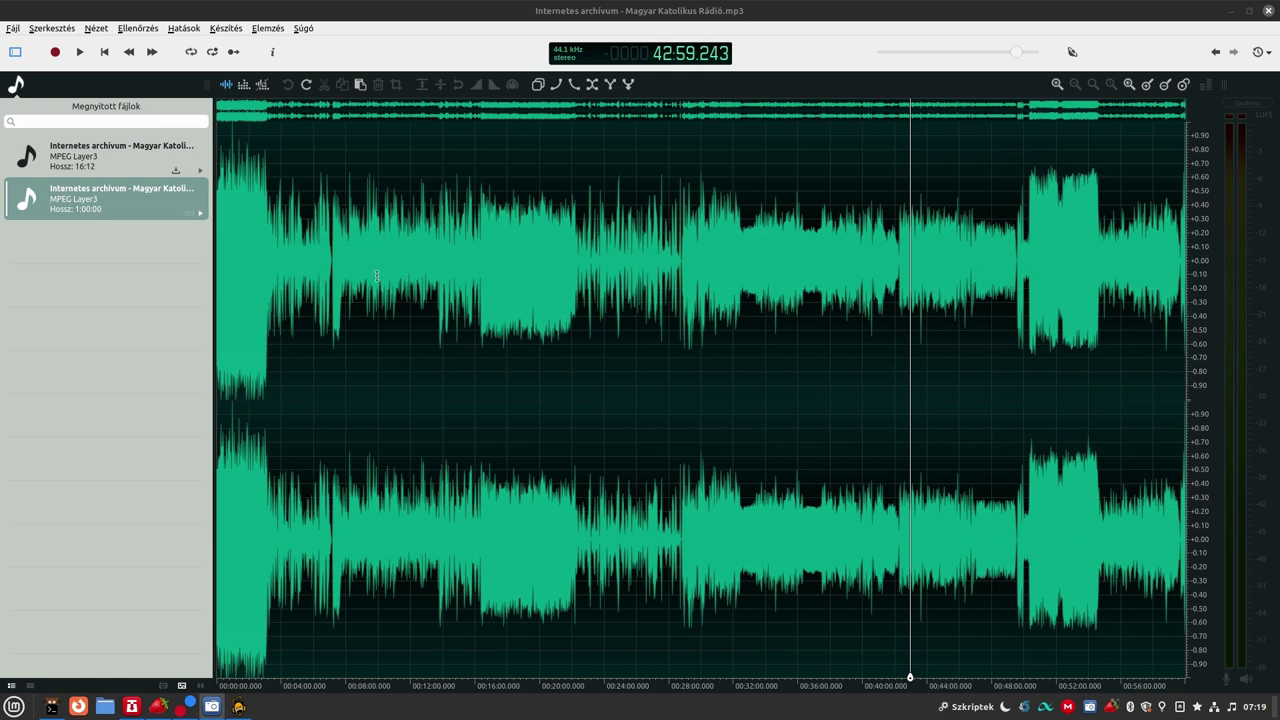
Step: Create a visual paste over the stretch from about 5:22 to 48:26 and lower its level line to about 0.33
drag(303, 257, 998, 260)
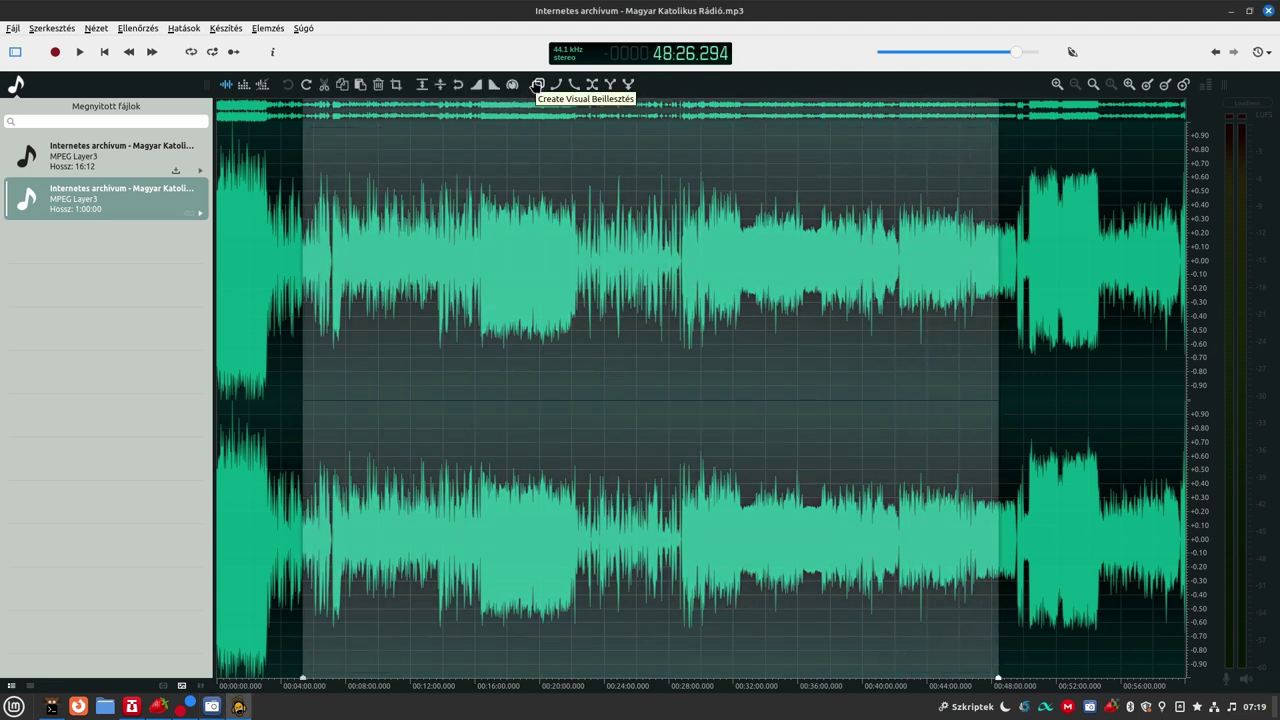
click(537, 85)
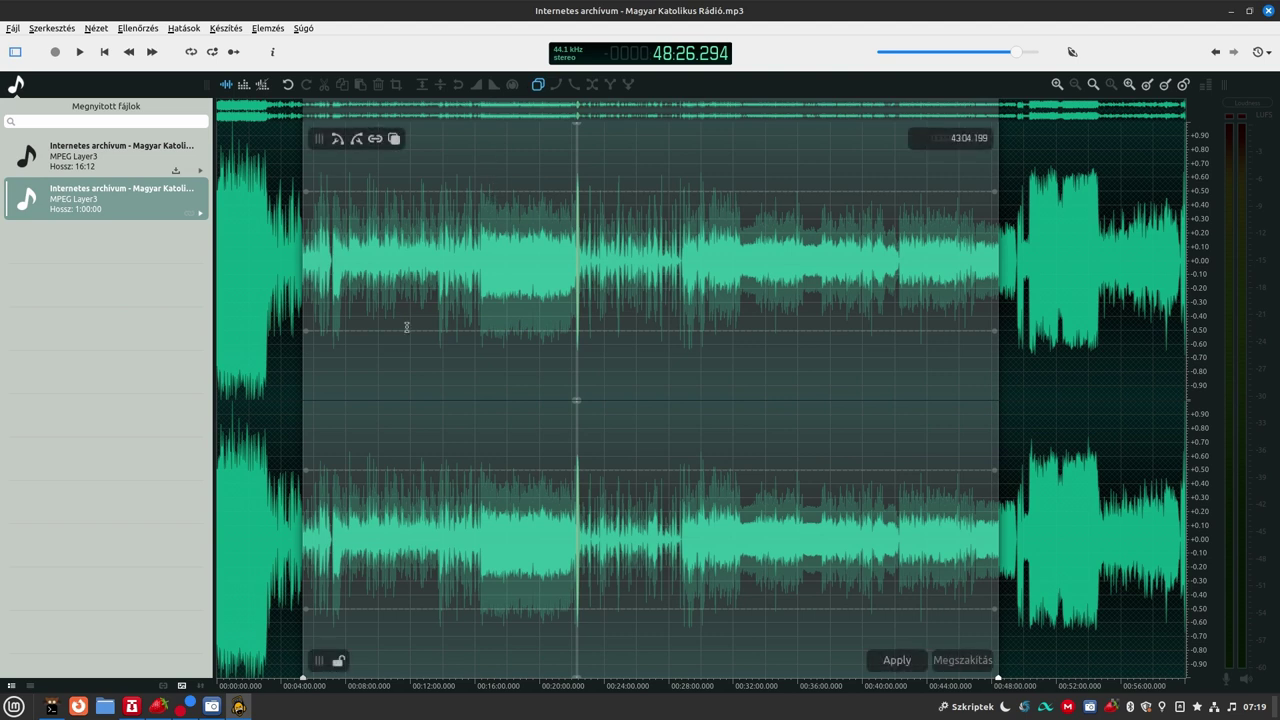
click(450, 214)
mouse_move(423, 191)
mouse_down()
mouse_move(429, 162)
mouse_move(423, 214)
mouse_up()
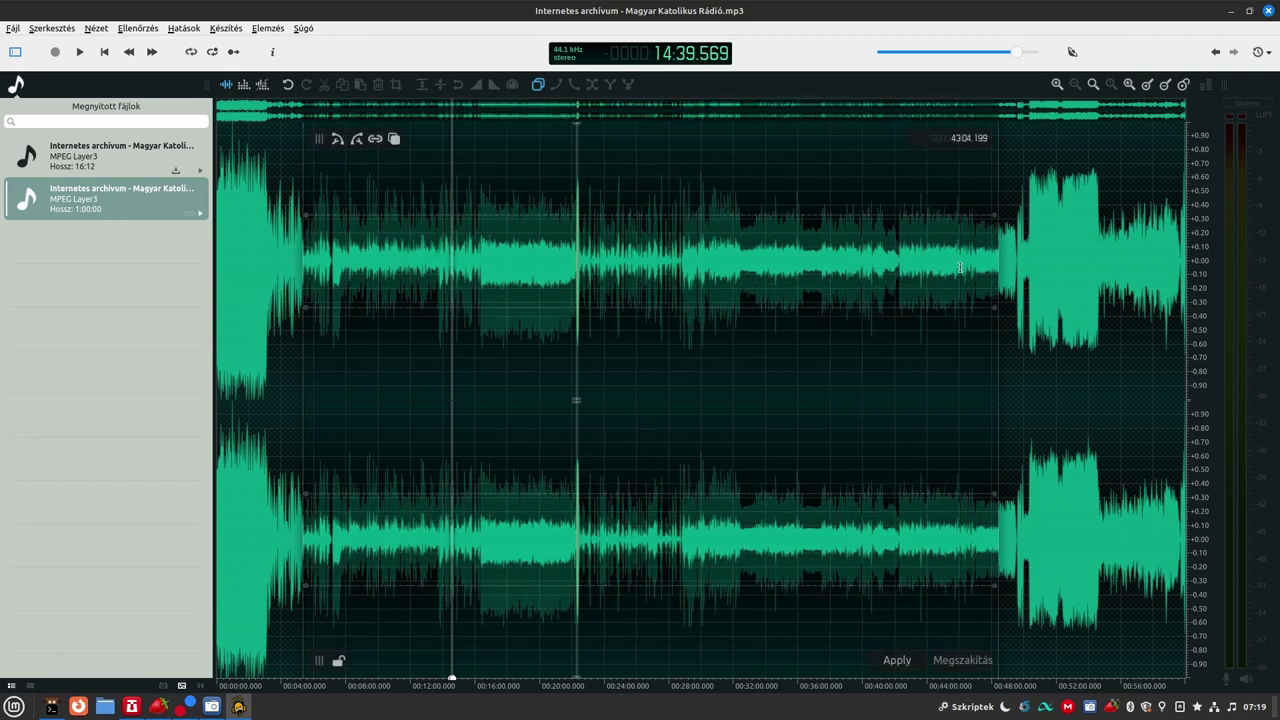
click(748, 180)
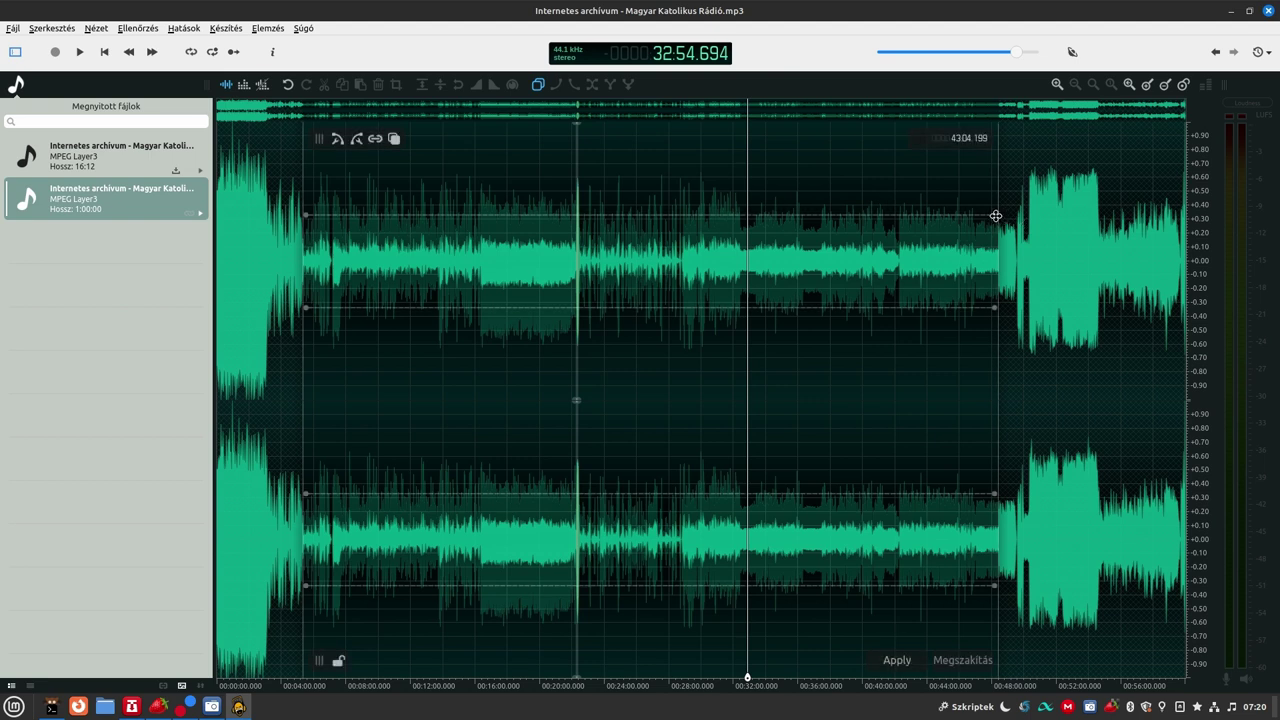
Step: Give the visual paste curved transitions at both ends, leaving a flat section from about 17 to 31 minutes, and undo the paste
drag(996, 216, 720, 200)
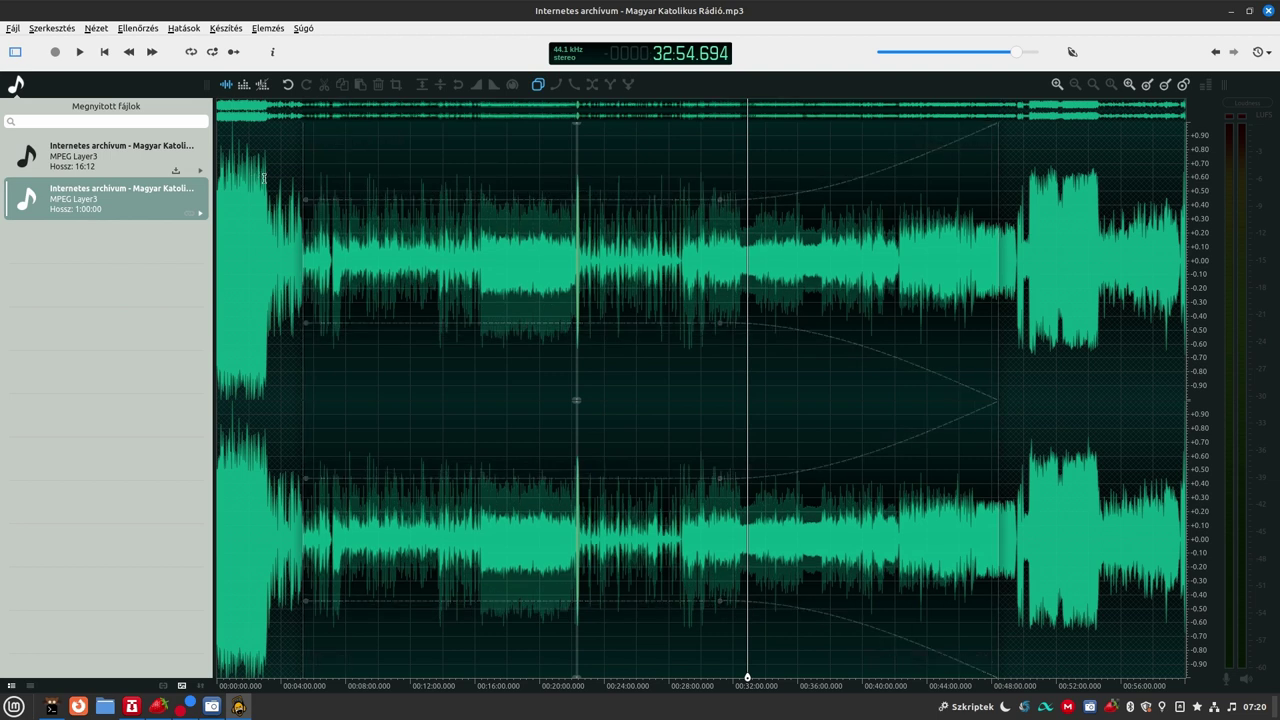
drag(310, 199, 500, 225)
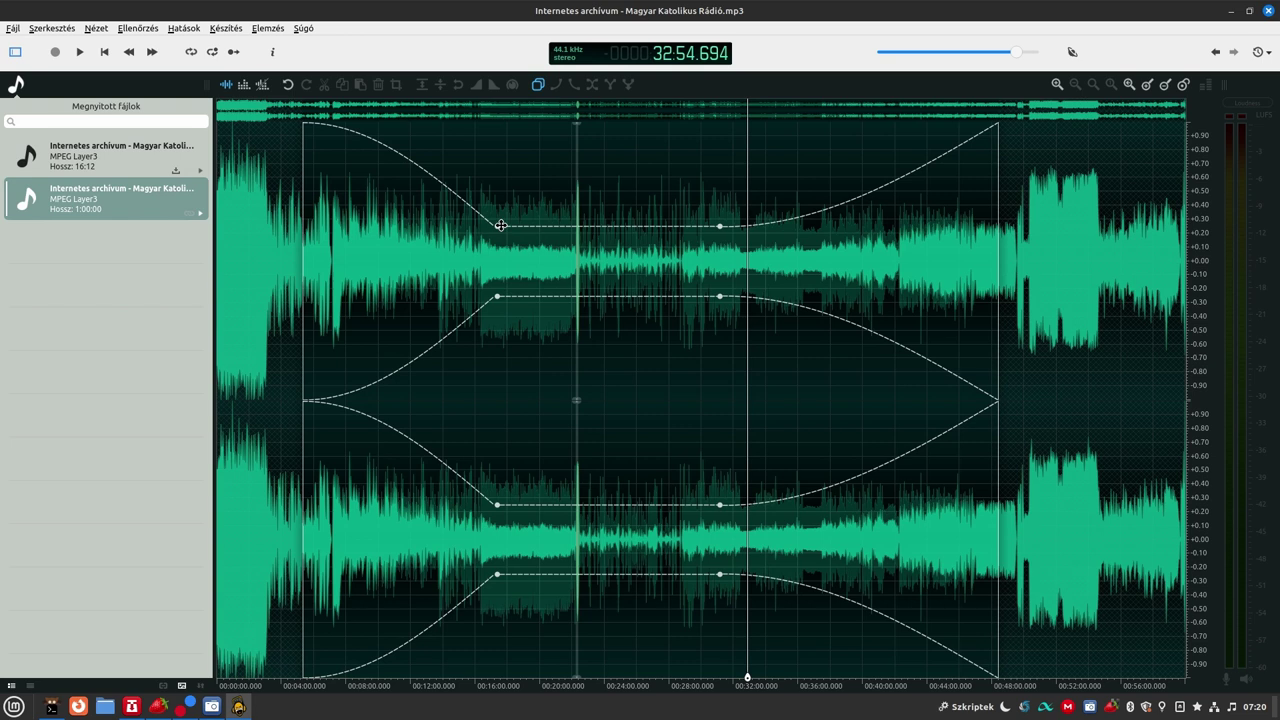
drag(500, 225, 500, 225)
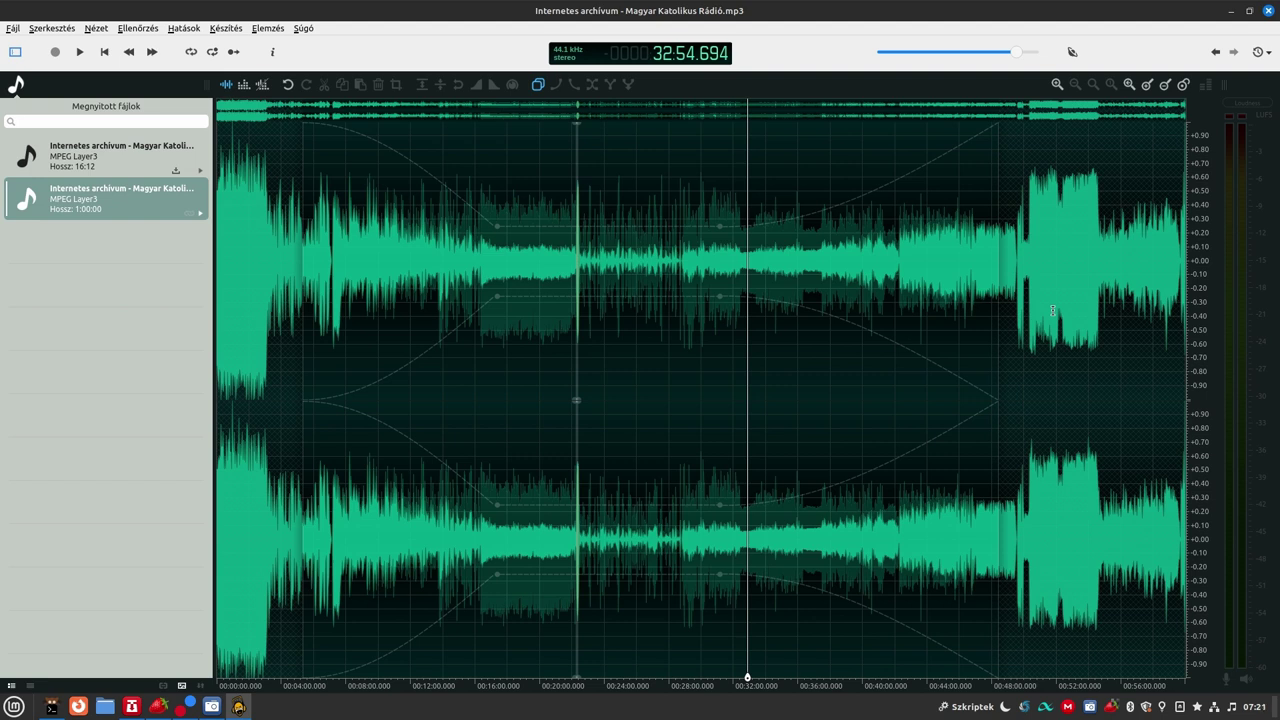
key(ctrl+z)
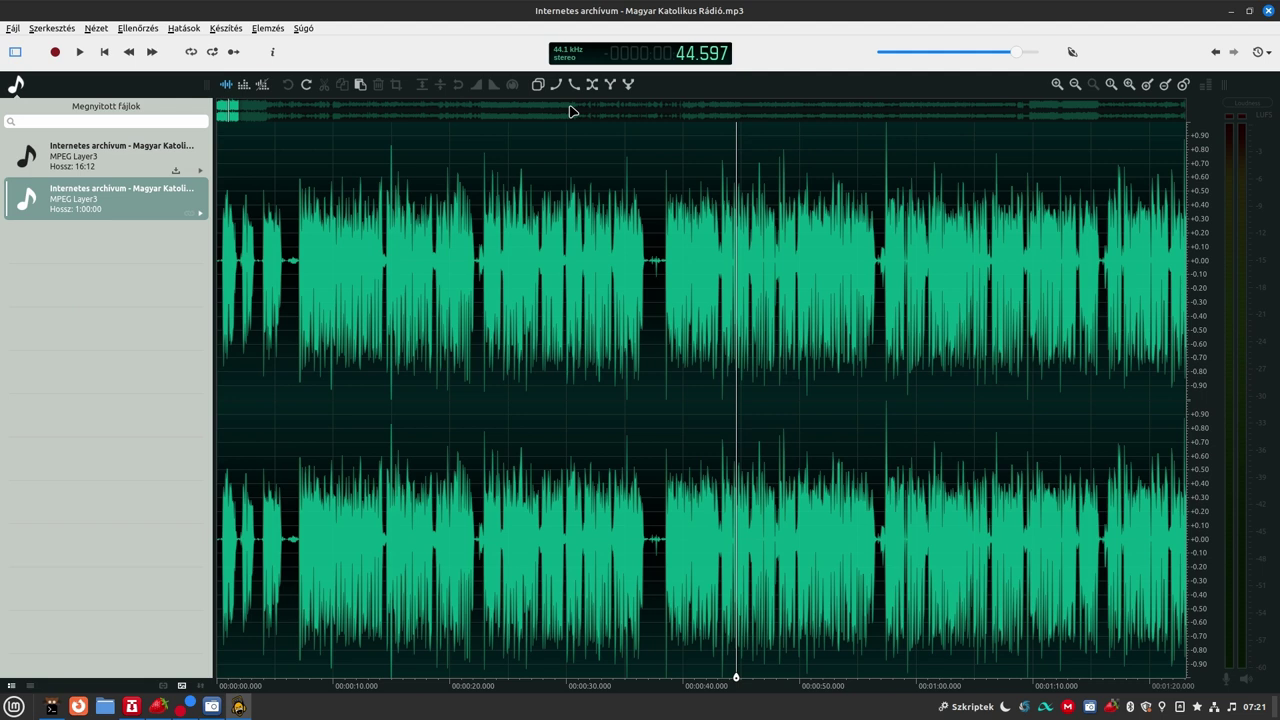
Step: Create a visual fade-in over roughly the first 6 seconds of the recording and extend its length to about 21.7 s
drag(293, 283, 205, 289)
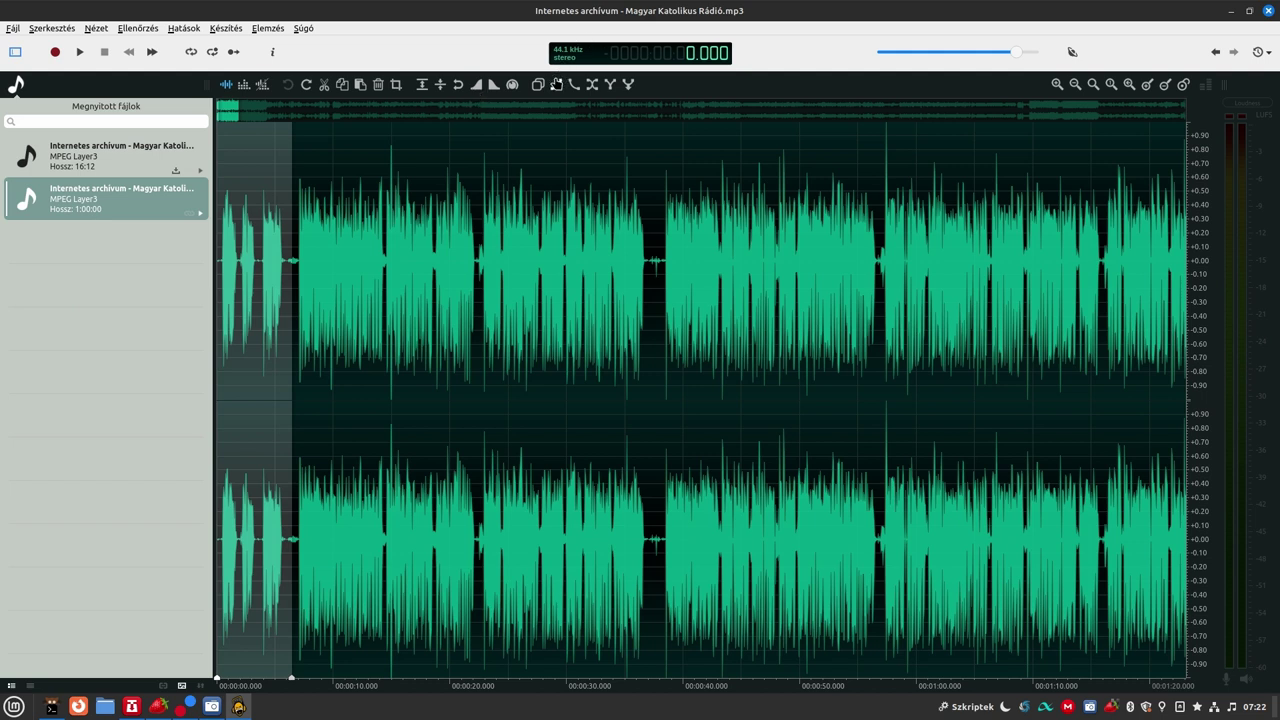
click(557, 85)
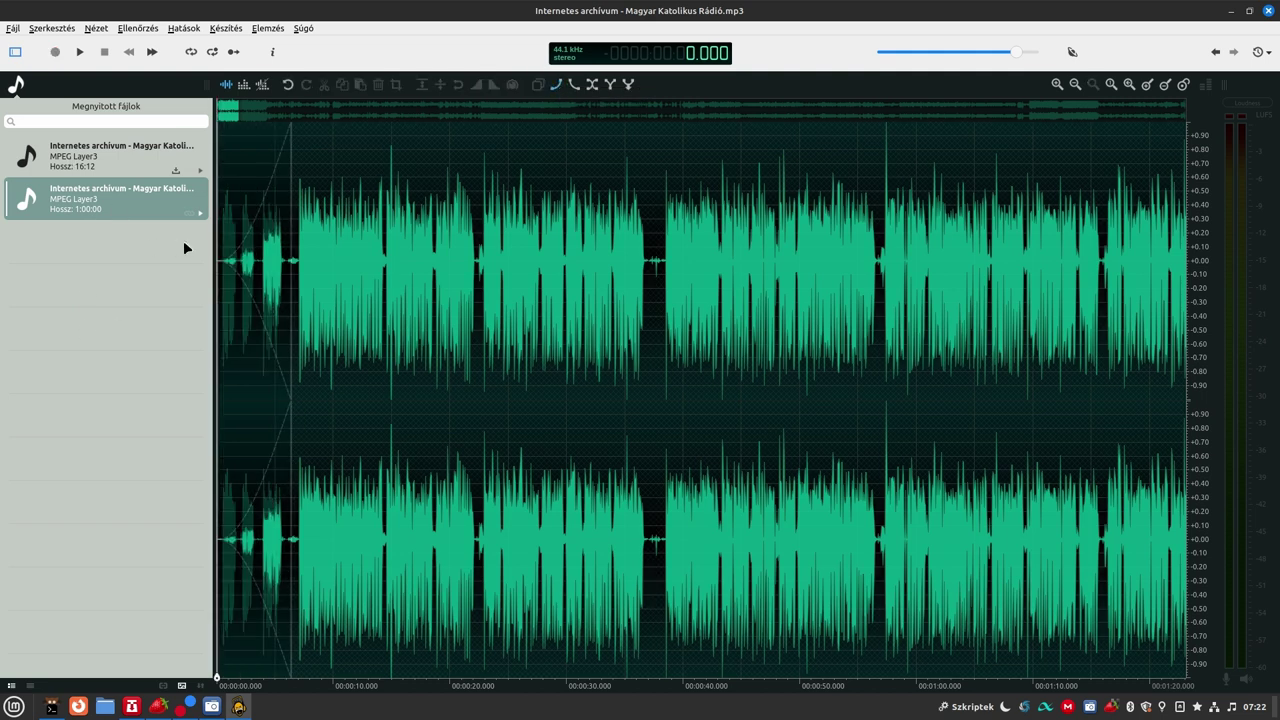
drag(427, 180, 468, 190)
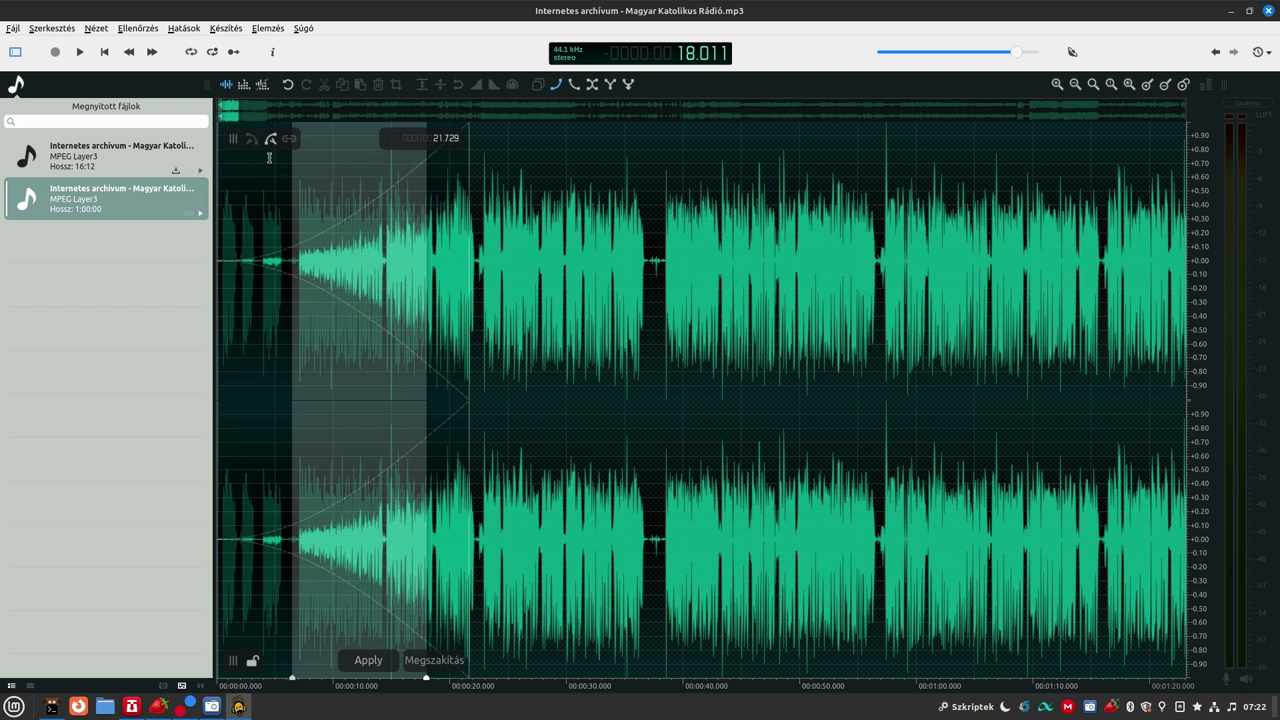
Step: Try the Back, Quint and Circ curve shapes on the fade-in, adjust its end point, and discard the fade
click(271, 143)
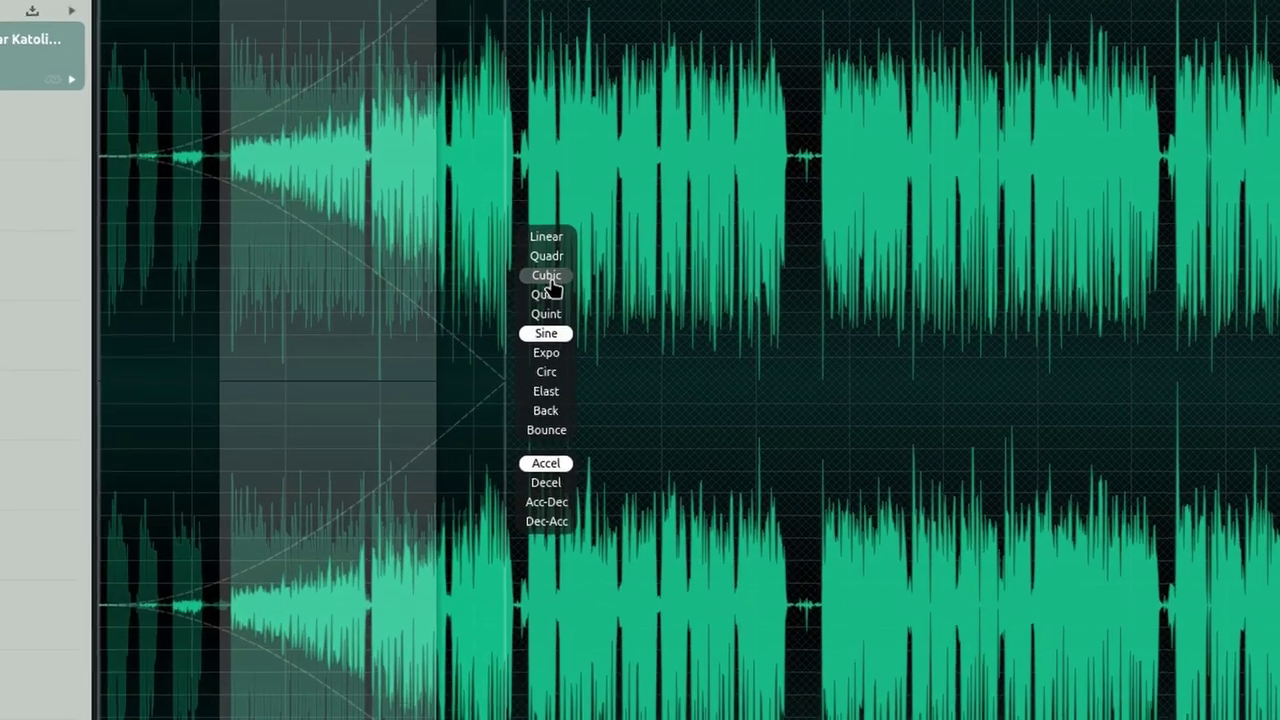
click(496, 336)
click(565, 407)
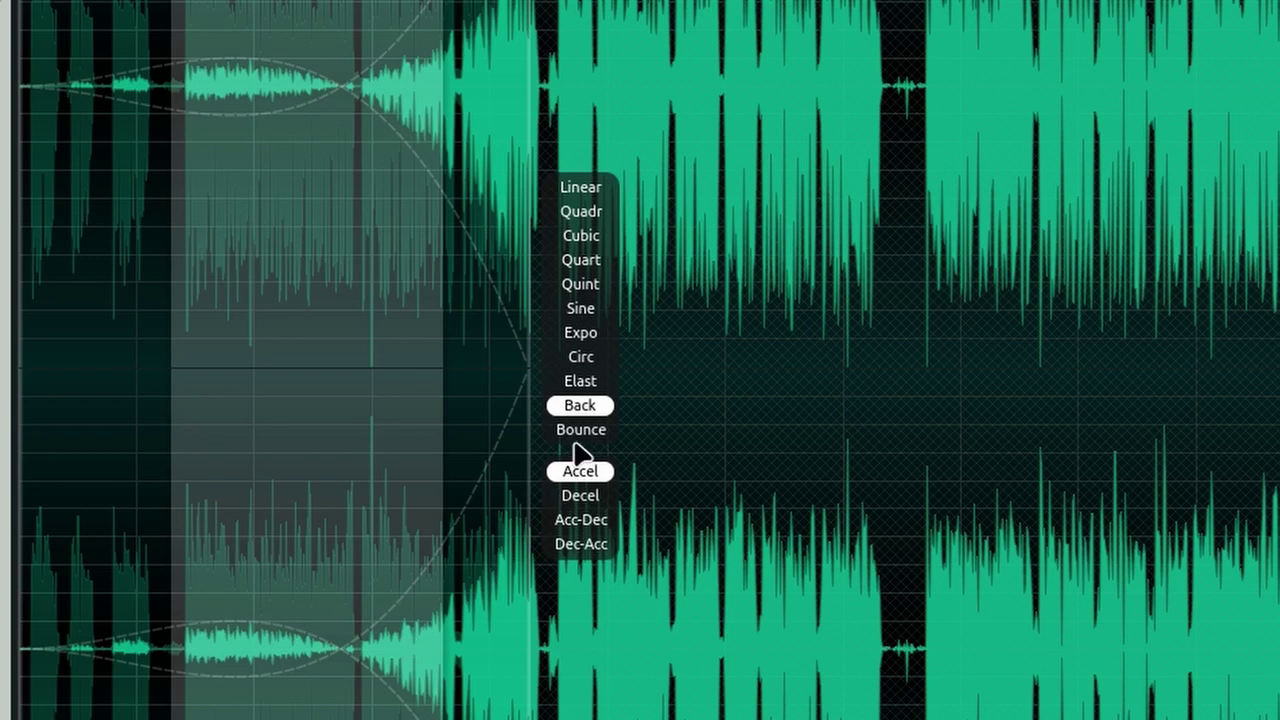
click(590, 287)
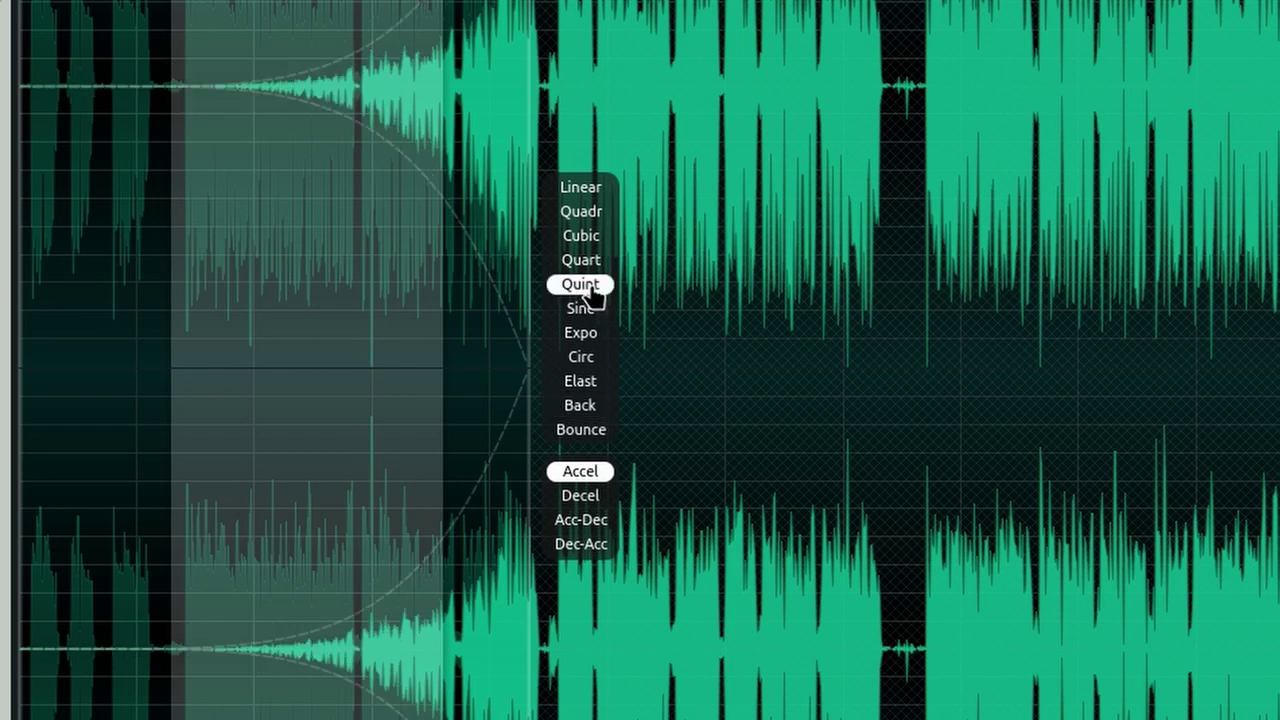
click(580, 357)
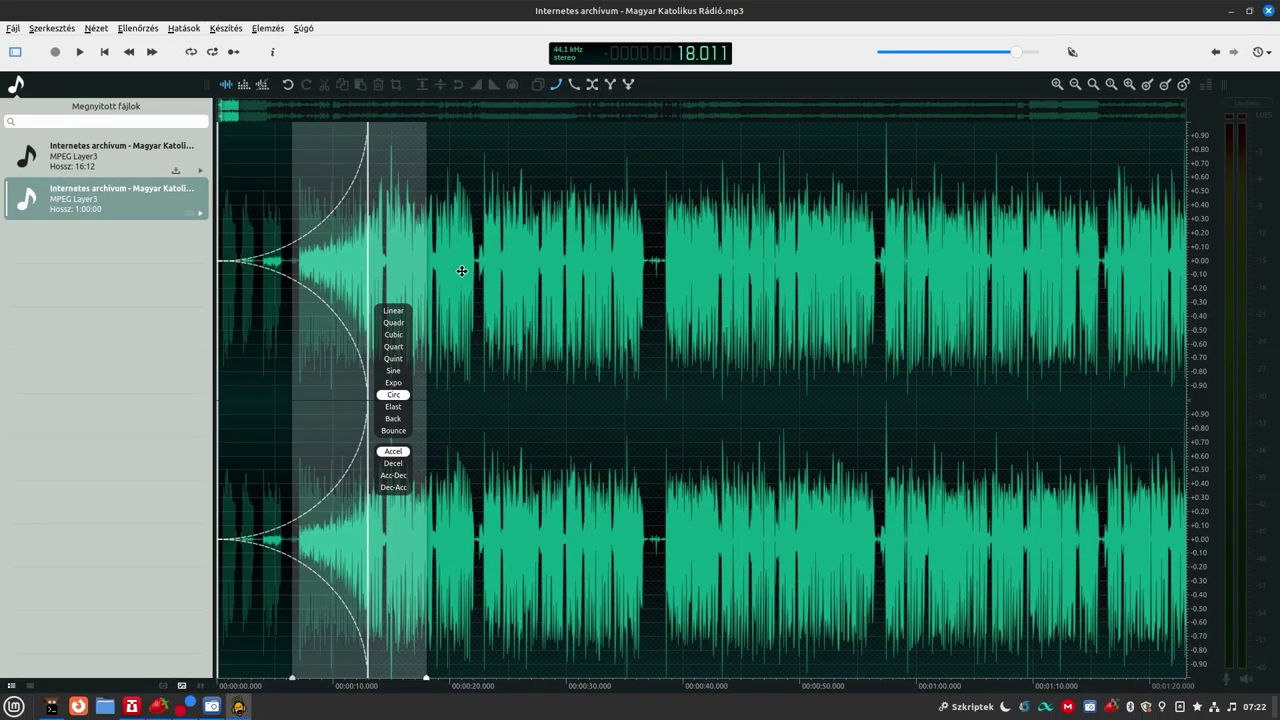
drag(367, 335, 557, 200)
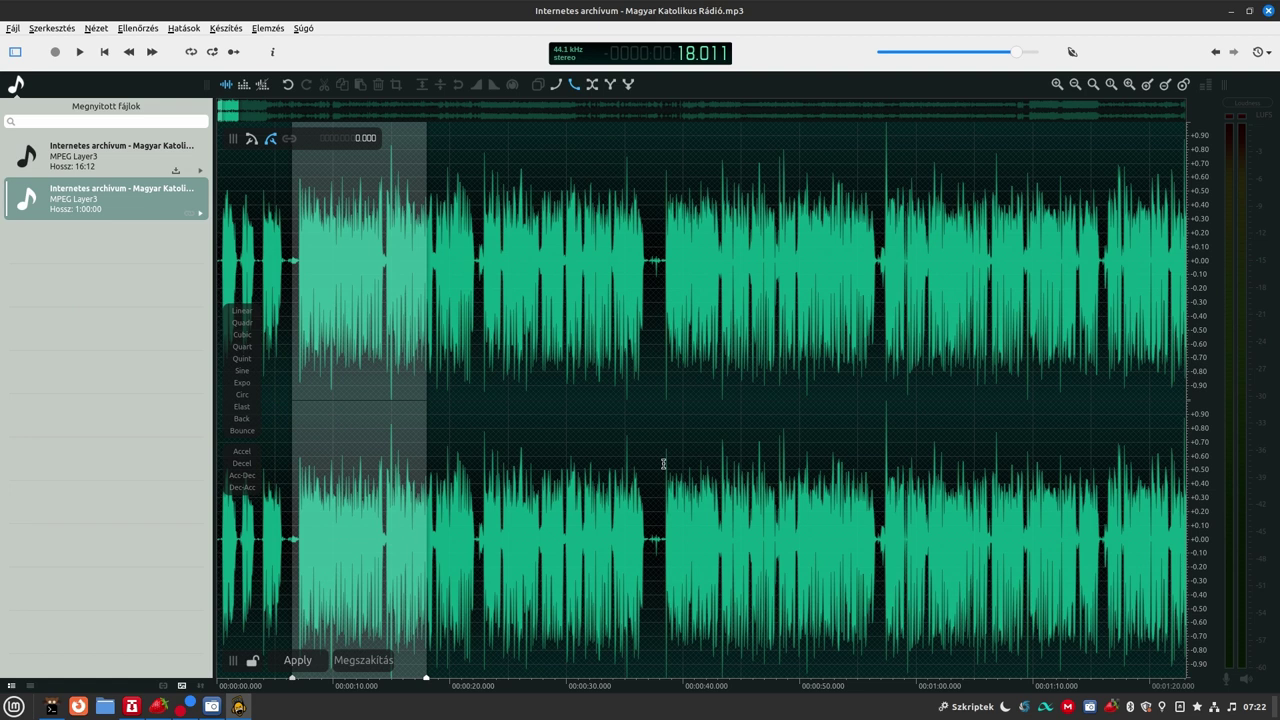
click(768, 355)
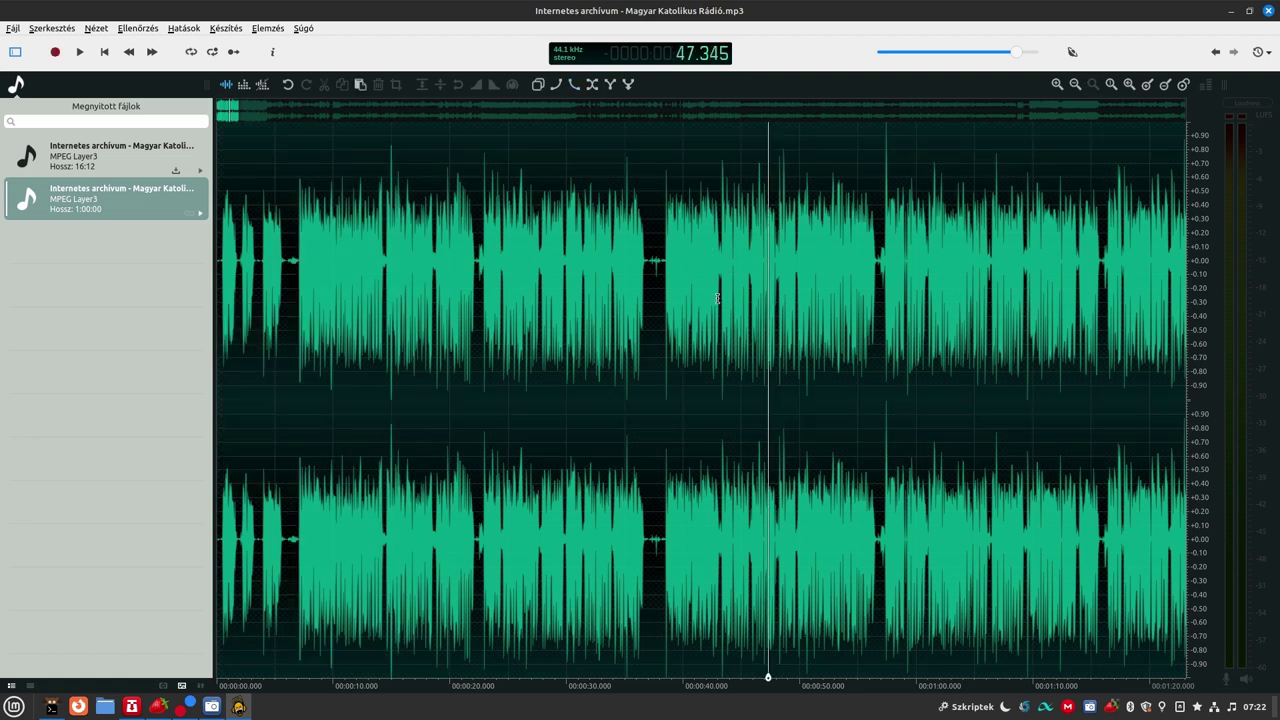
Step: Create a visual crossfade at about 41.5 s and try the Cubic and Linear shapes for its fade-in curve
click(700, 262)
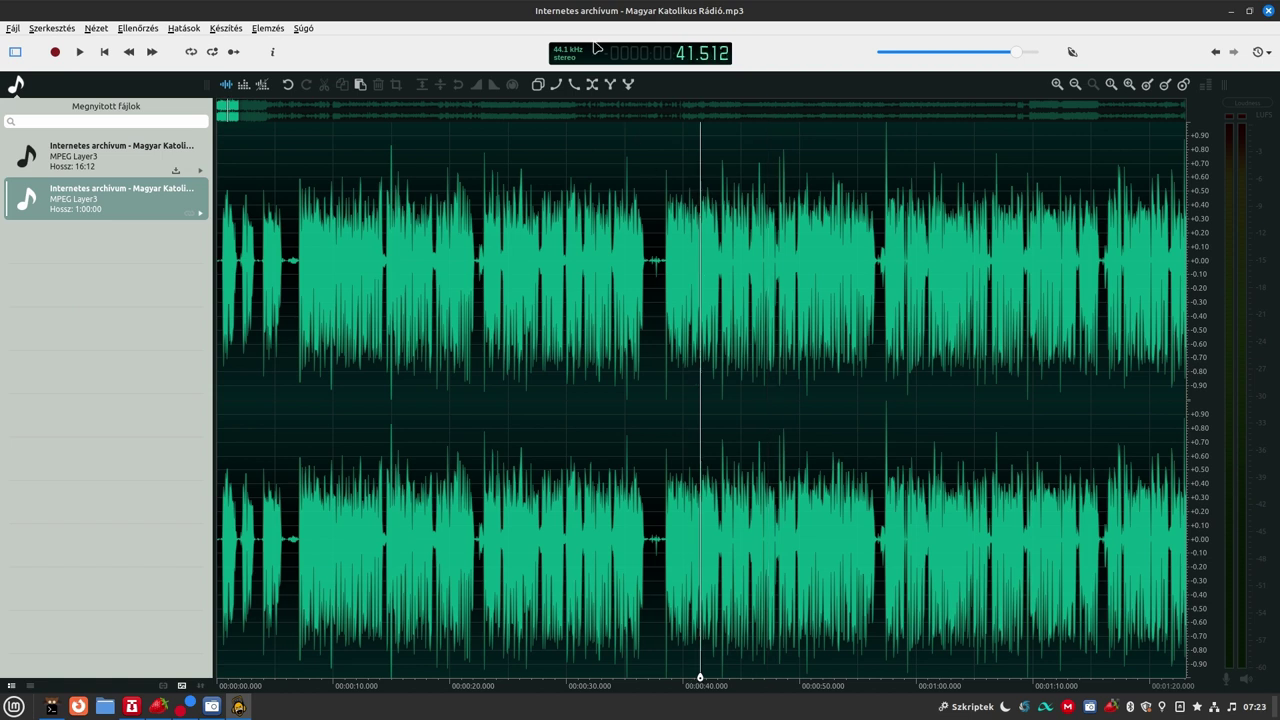
click(591, 85)
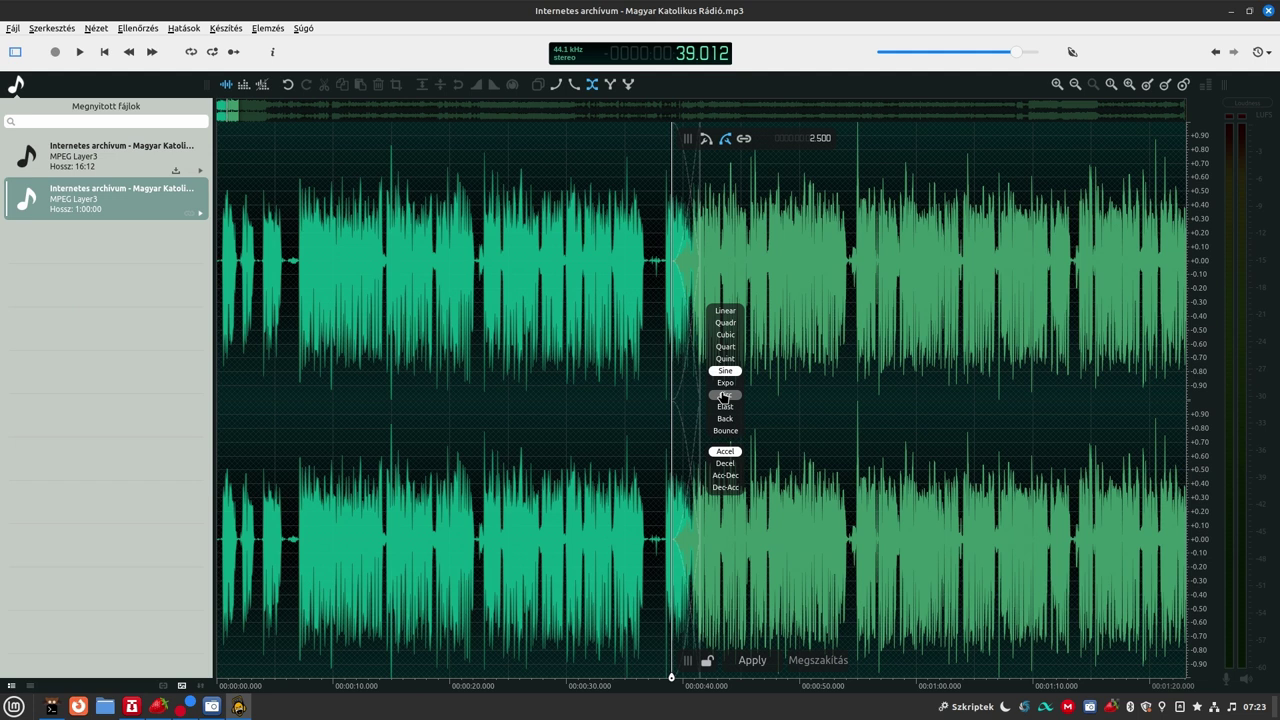
click(718, 337)
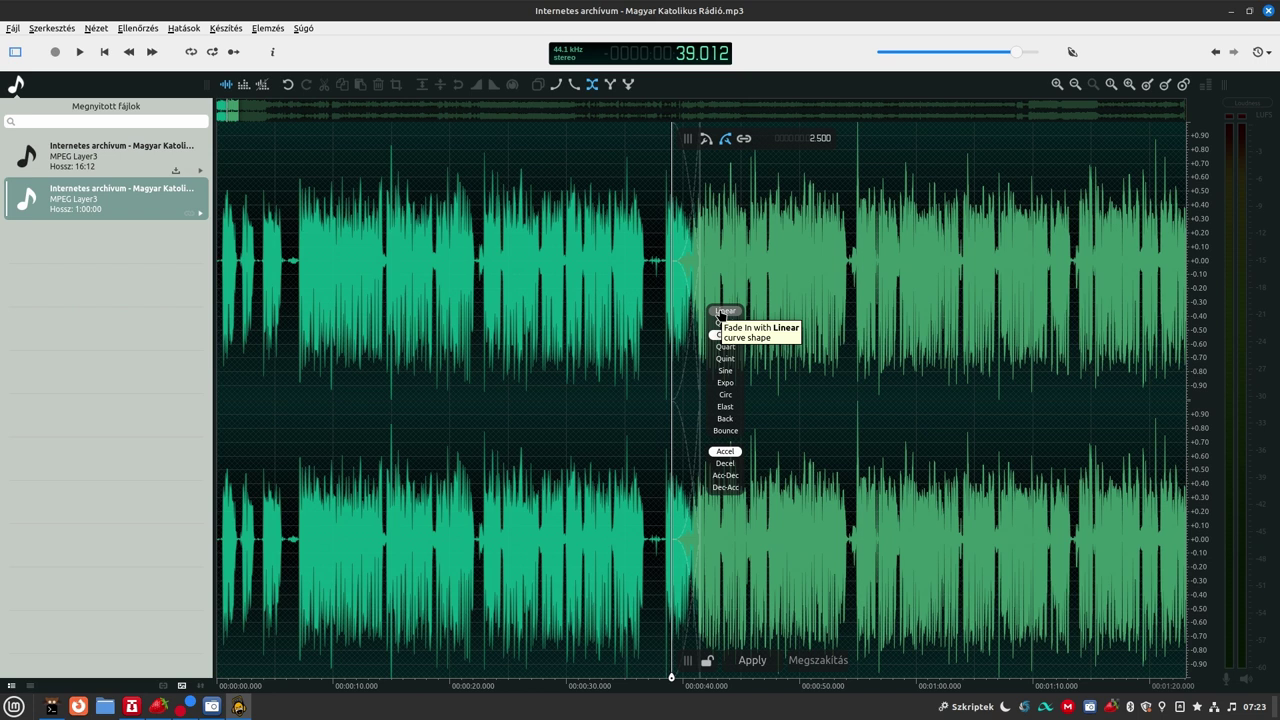
click(718, 313)
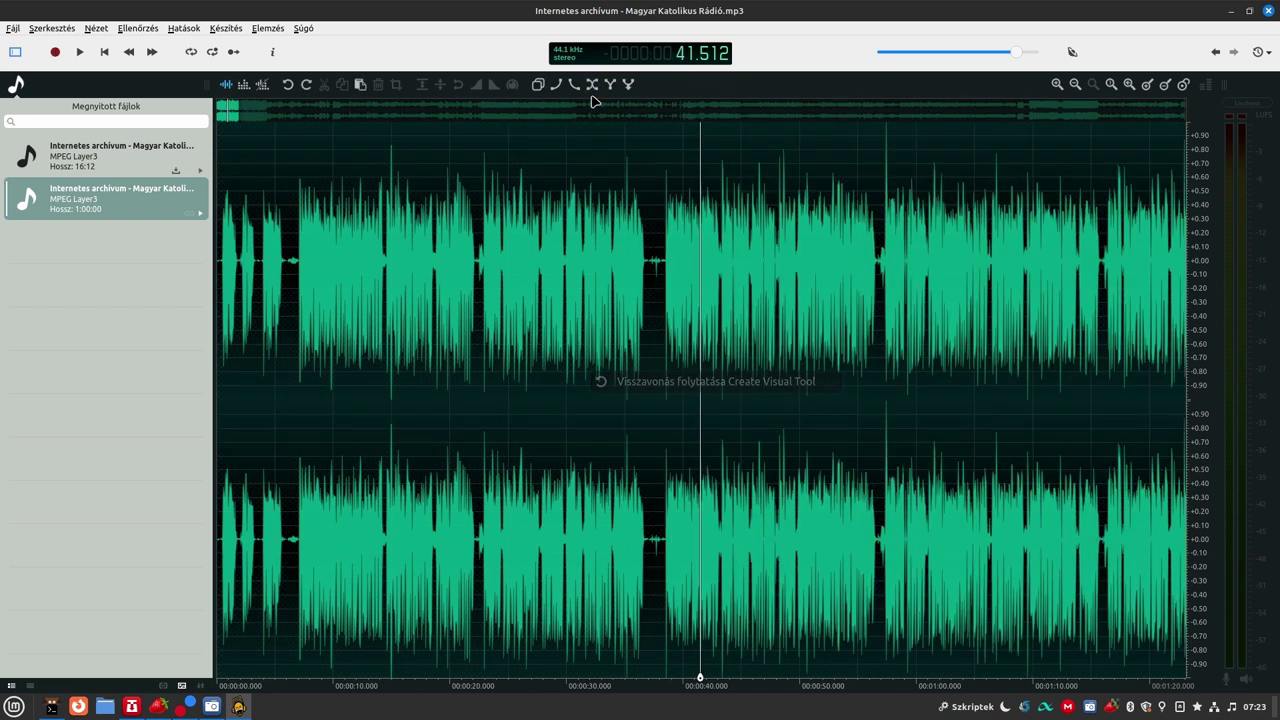
Step: Create a visual fade out/fade in over the section from about 27.8 s to 31.5 s
scroll(583, 279, up, 5)
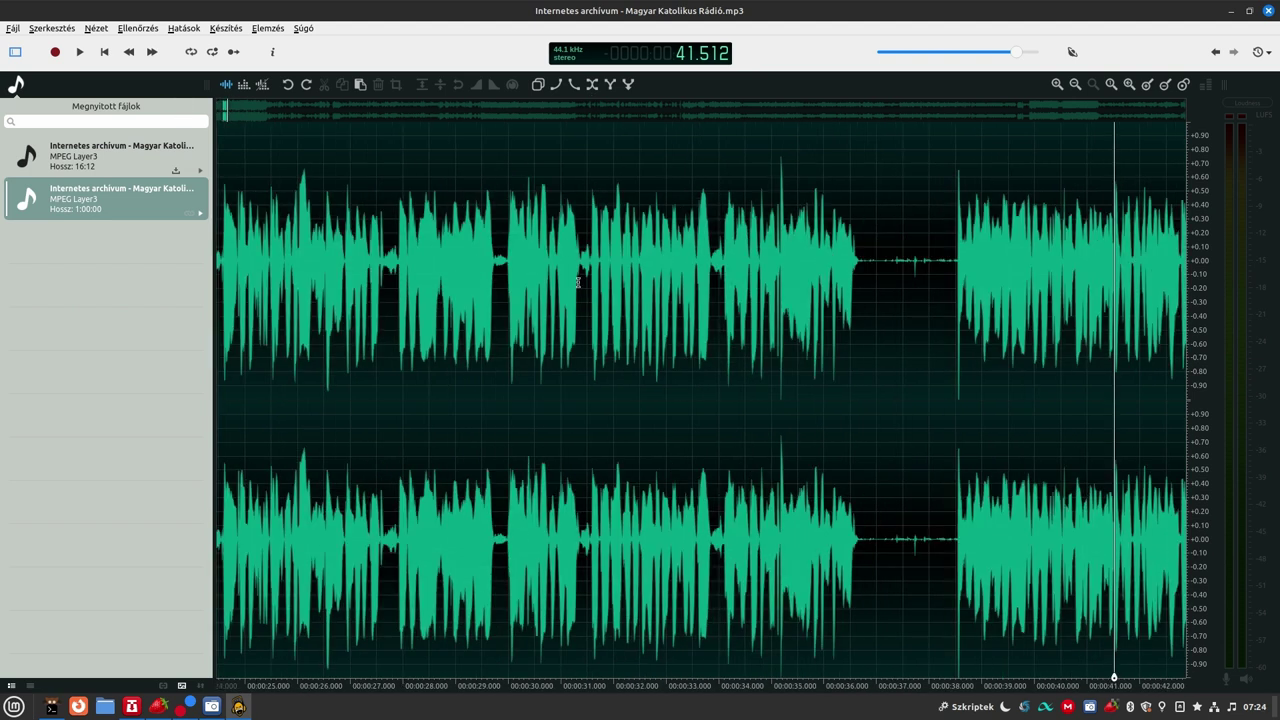
click(500, 263)
drag(390, 258, 586, 250)
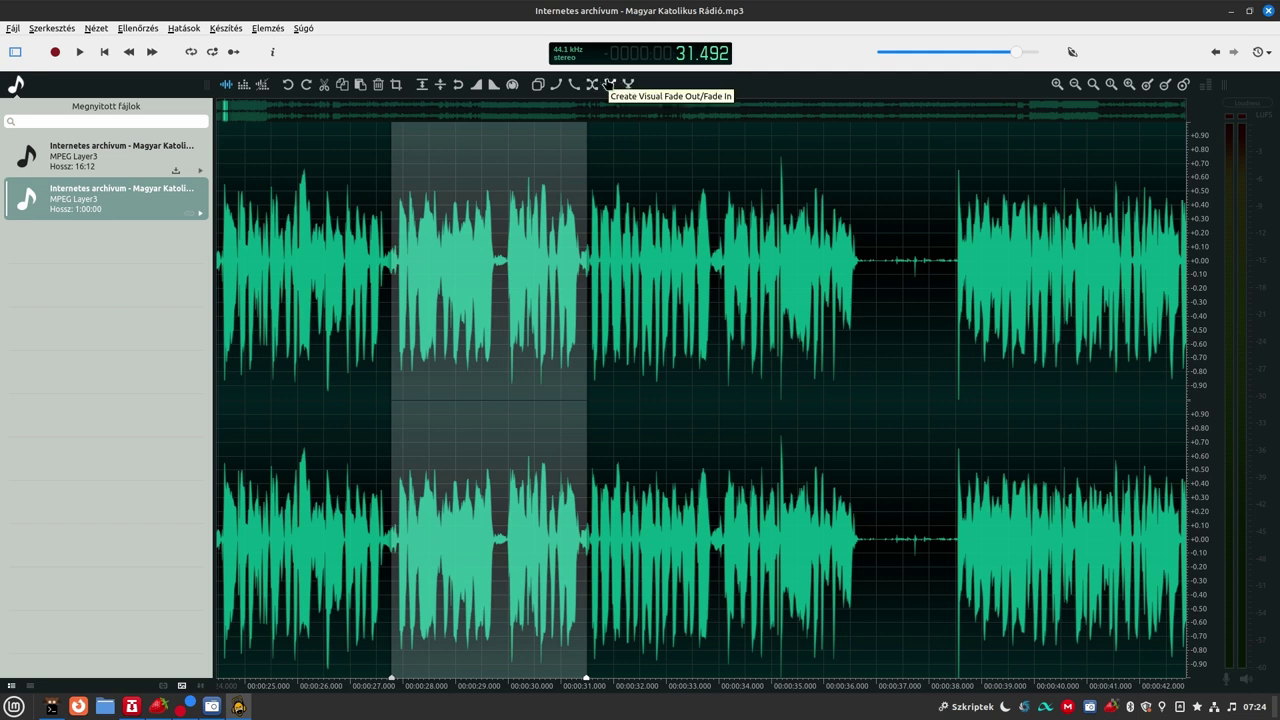
click(611, 85)
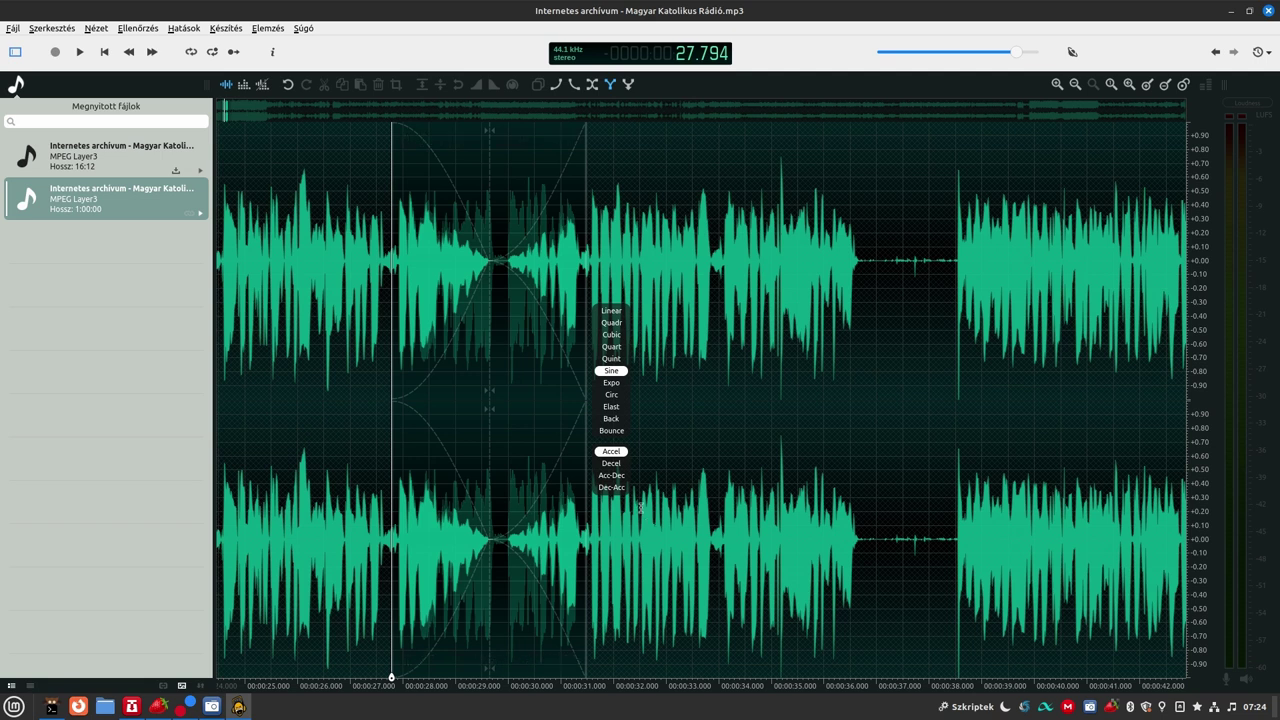
Step: Try Acc-Dec with the Back shape on the fade-in curve, and settle on the Quart shape with Accel
click(603, 476)
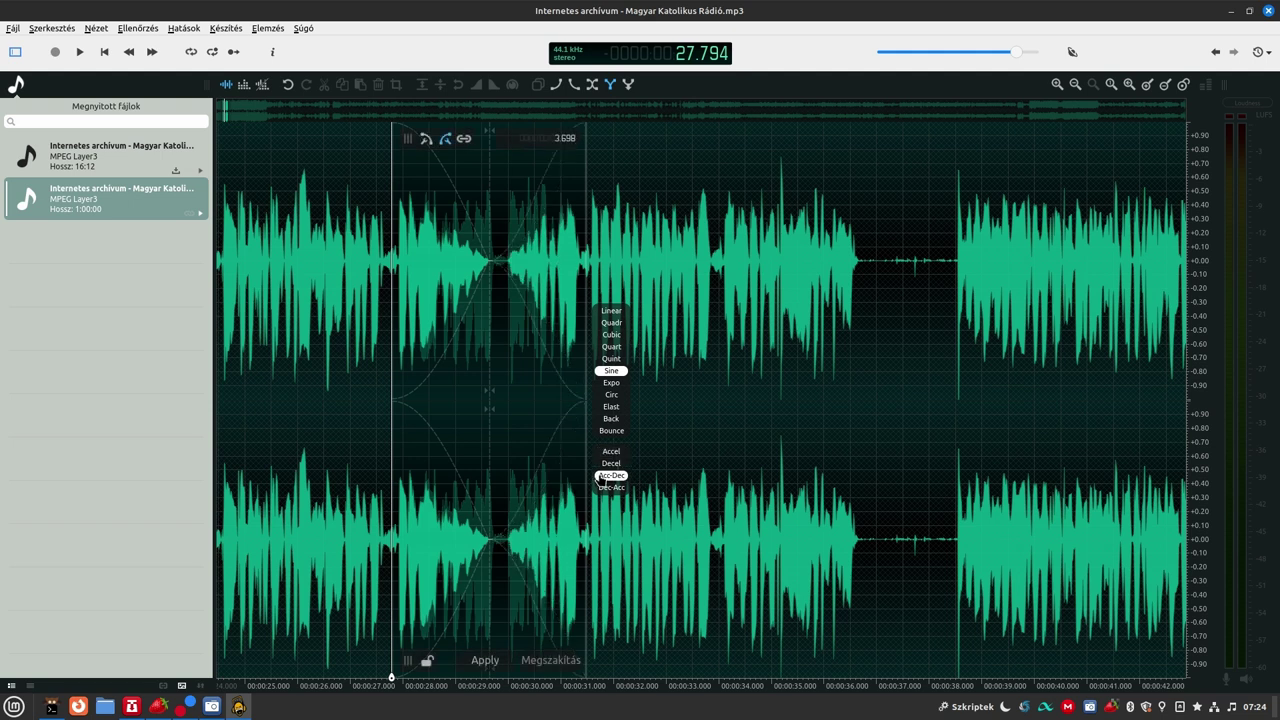
click(611, 419)
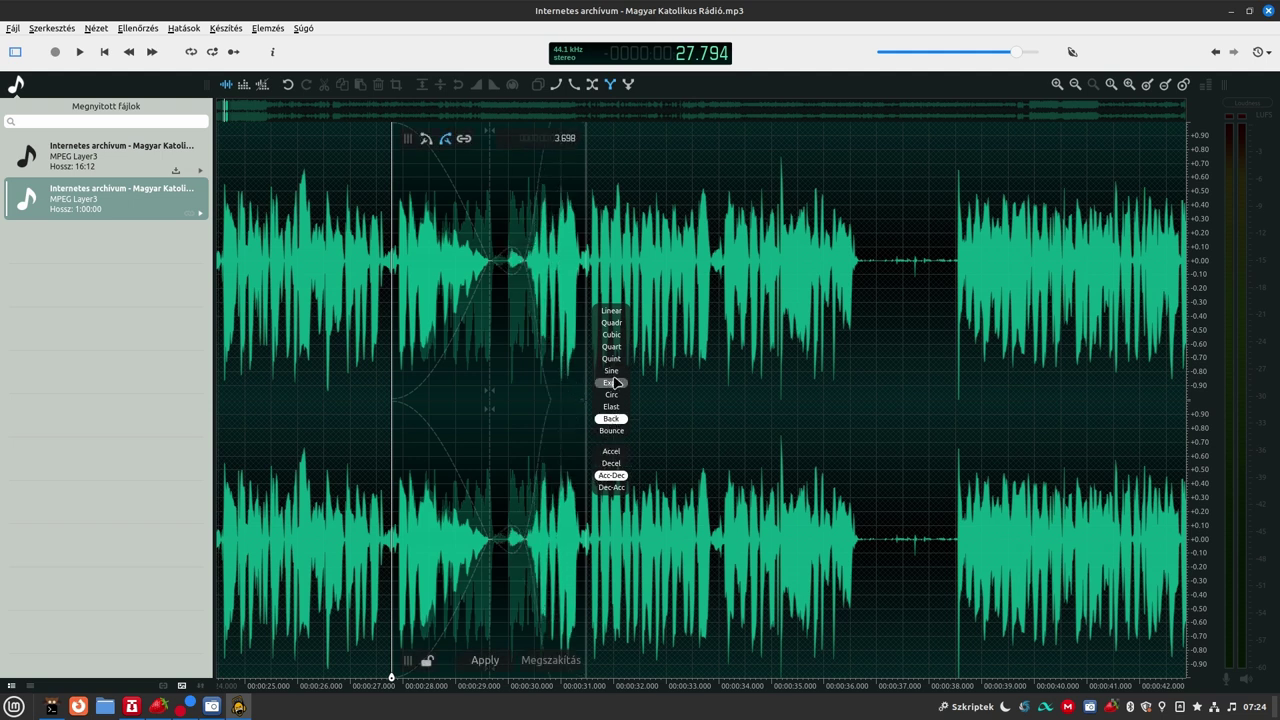
click(611, 347)
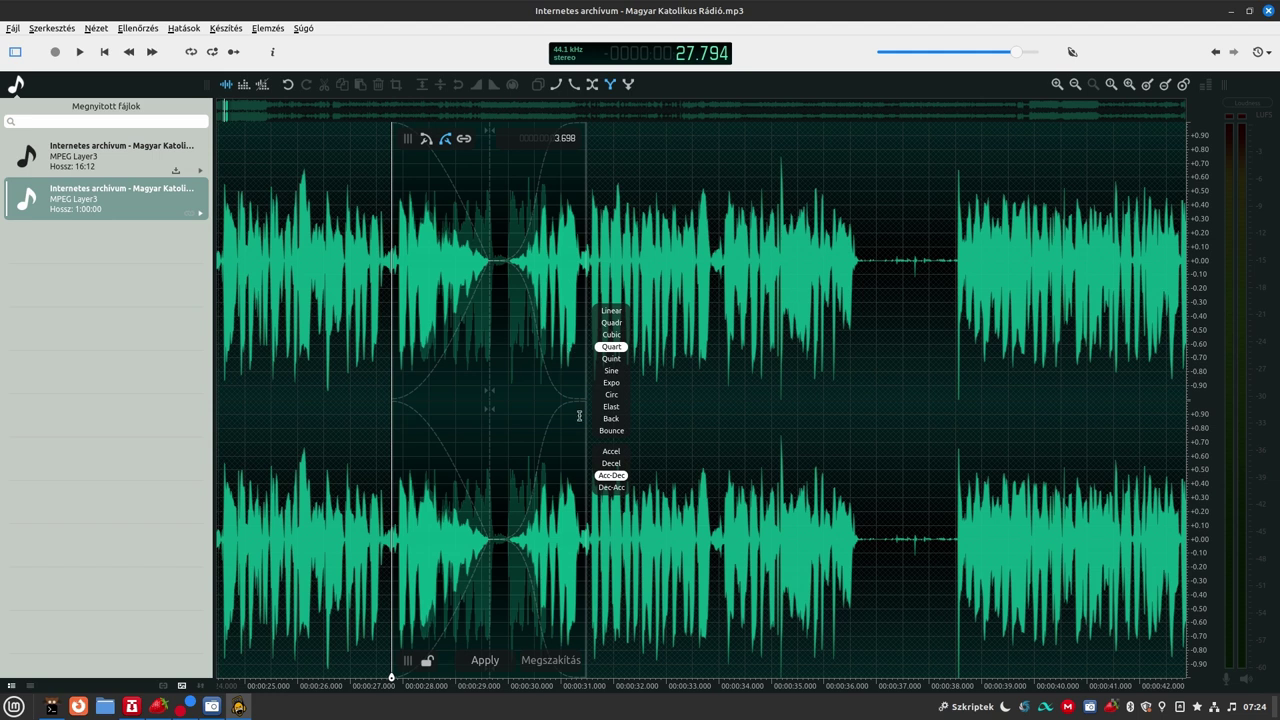
click(611, 451)
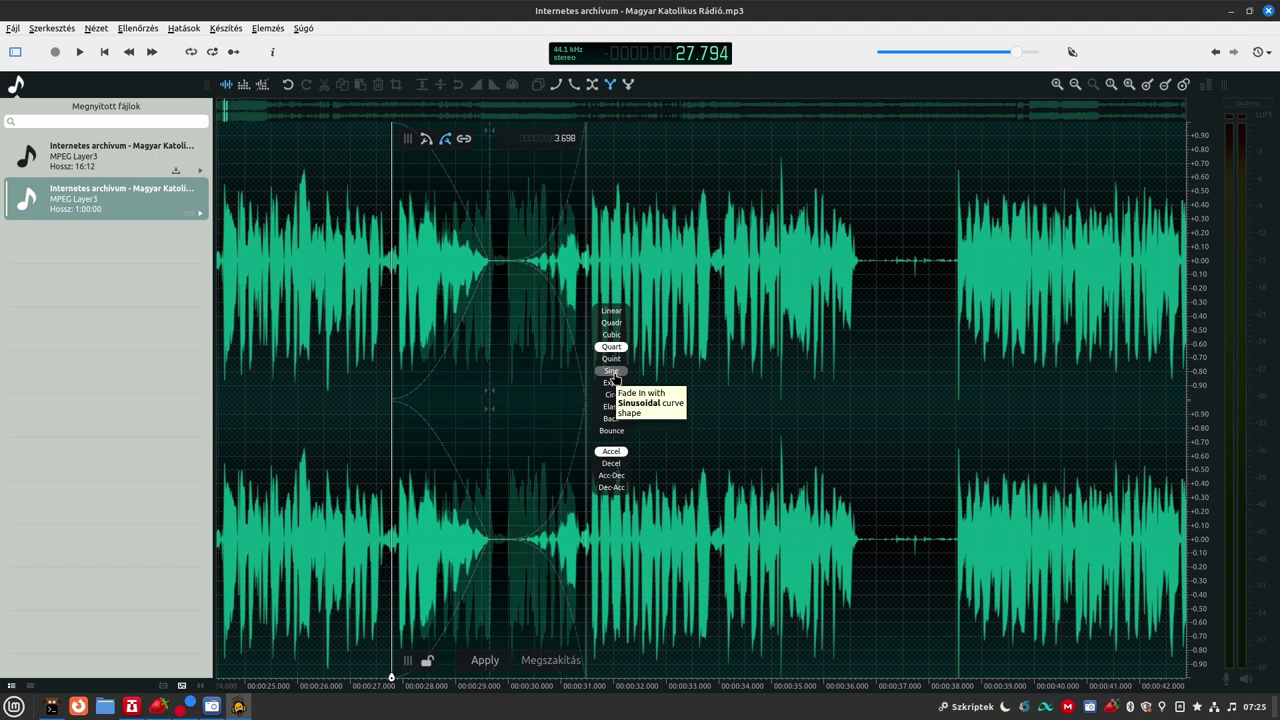